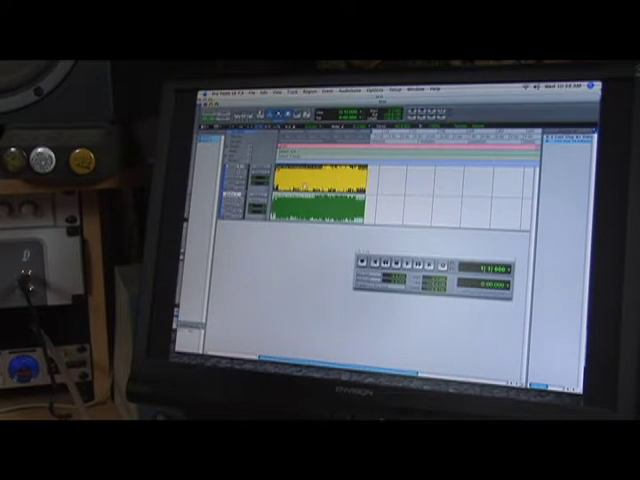
Select the top track's region, play the session back, then stop and return to the start
left_click(318, 205)
key("space")
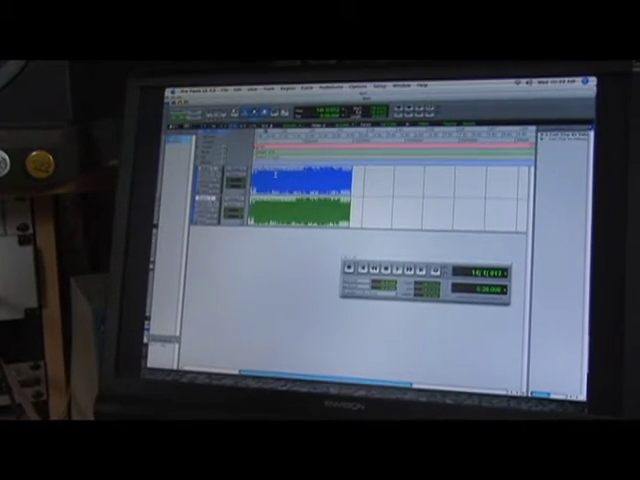
key("Return")
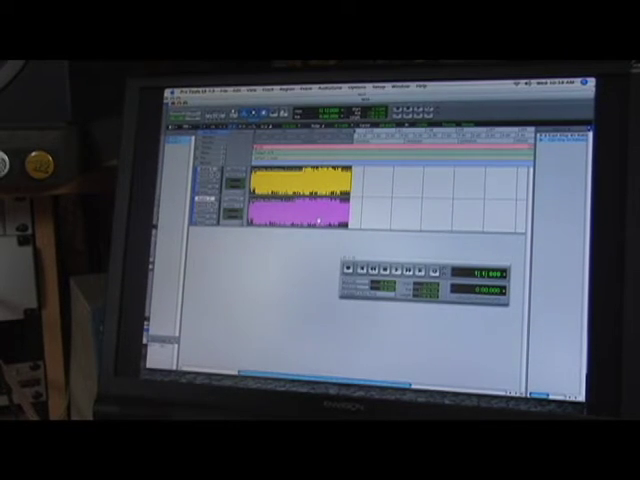
Duplicate both regions with Cmd+D so copies follow the originals end-to-end
key("super+d")
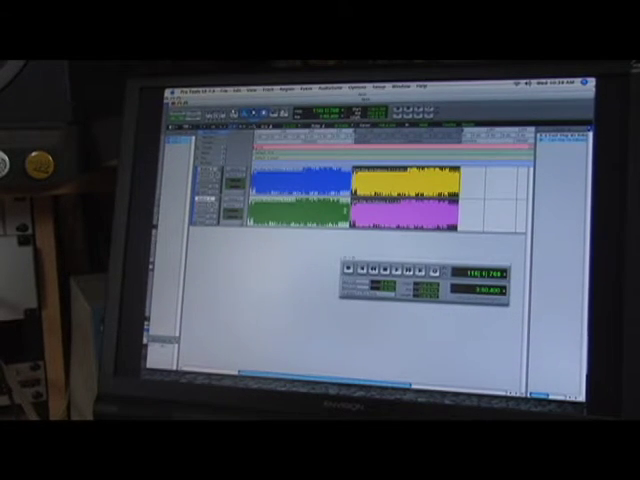